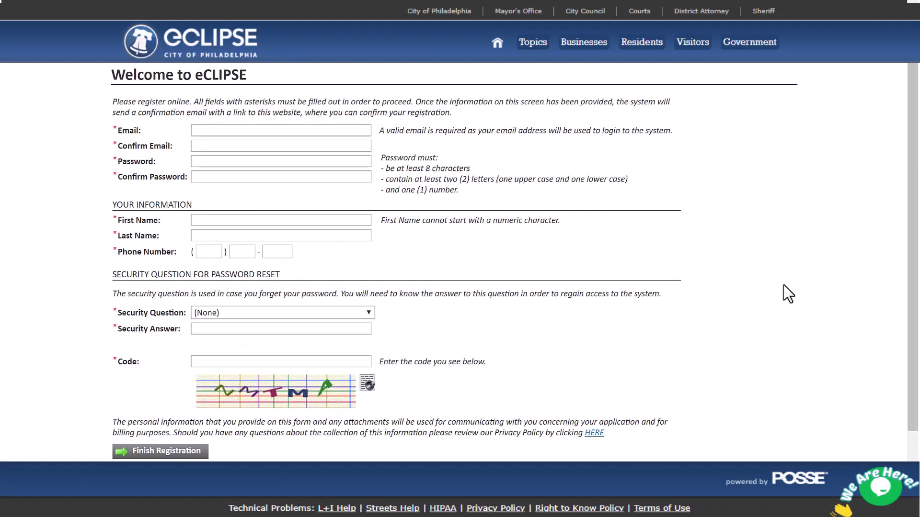
# Enter the email twice, the password twice, and the name Video Example, moving on to the phone number.
pyautogui.press('Tab')
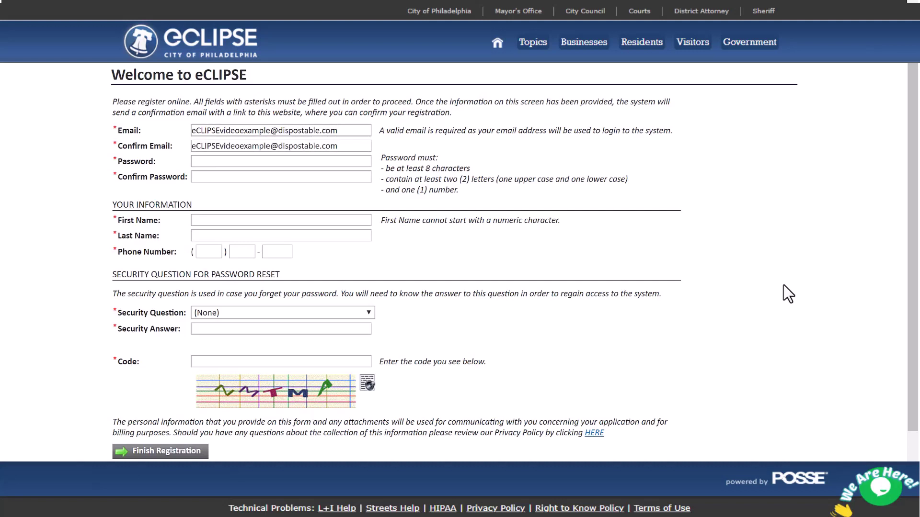
pyautogui.write('*******')
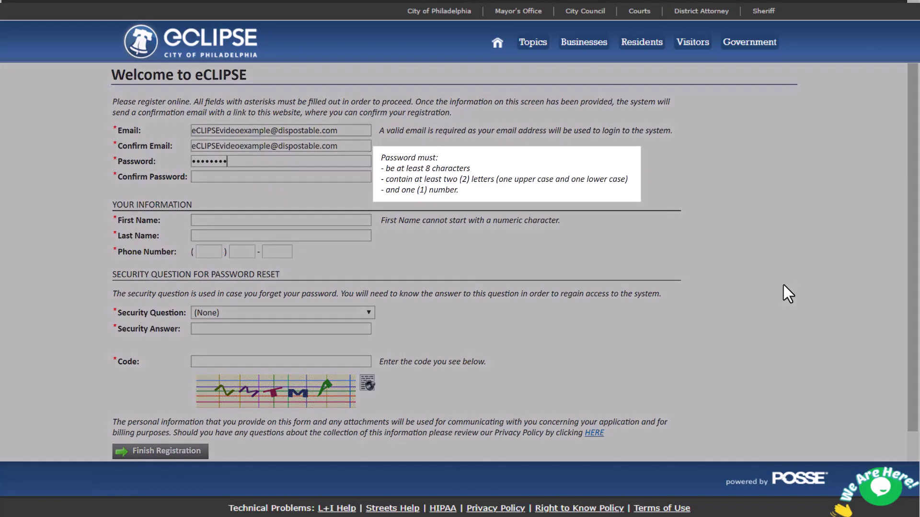
pyautogui.write('**')
pyautogui.press('Tab')
pyautogui.write('*********')
pyautogui.press('Tab')
pyautogui.write('Video')
pyautogui.press('Tab')
pyautogui.write('Example')
pyautogui.press('Tab')
pyautogui.write('5555555555')
pyautogui.hotkey('alt', 'Down')
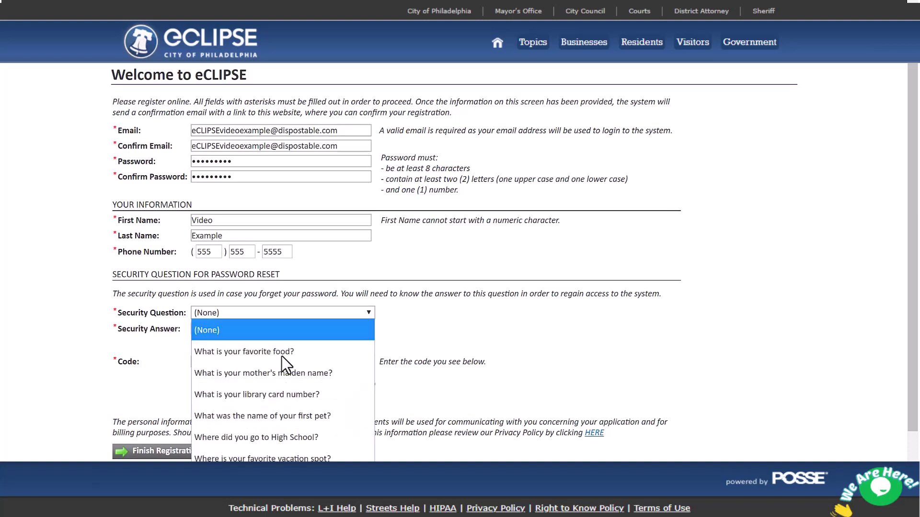
pyautogui.press('Down')
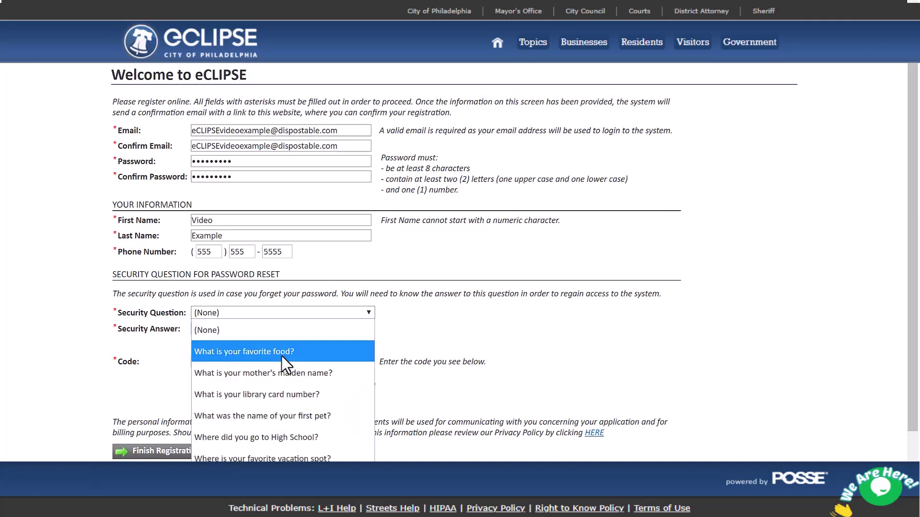
pyautogui.press('Down')
pyautogui.press('Down')
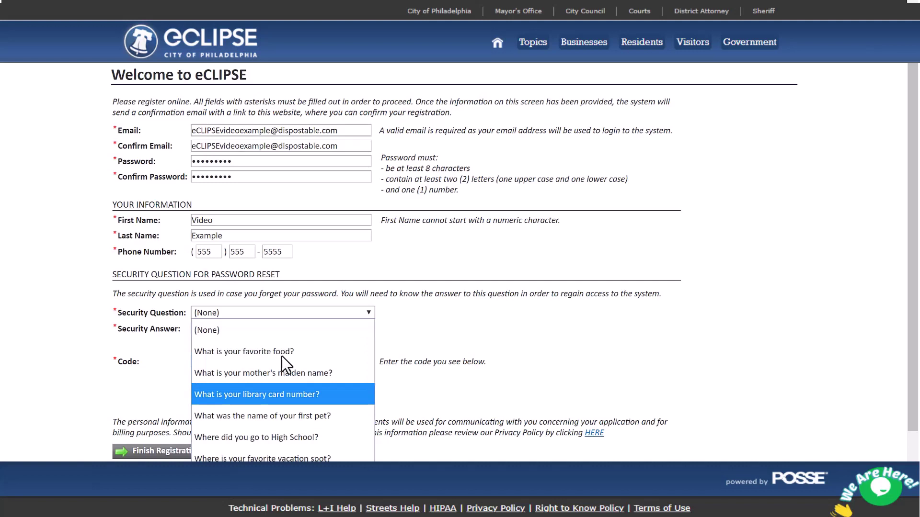
pyautogui.press('Return')
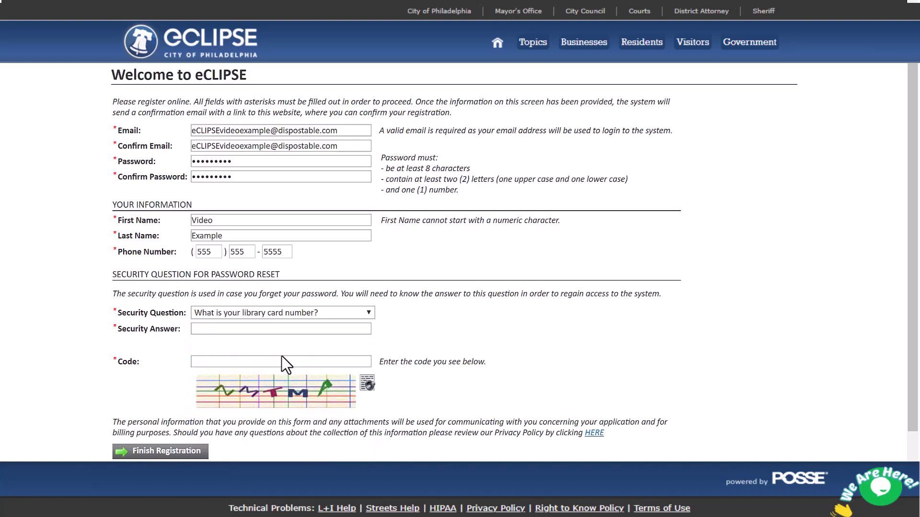
pyautogui.write('123456')
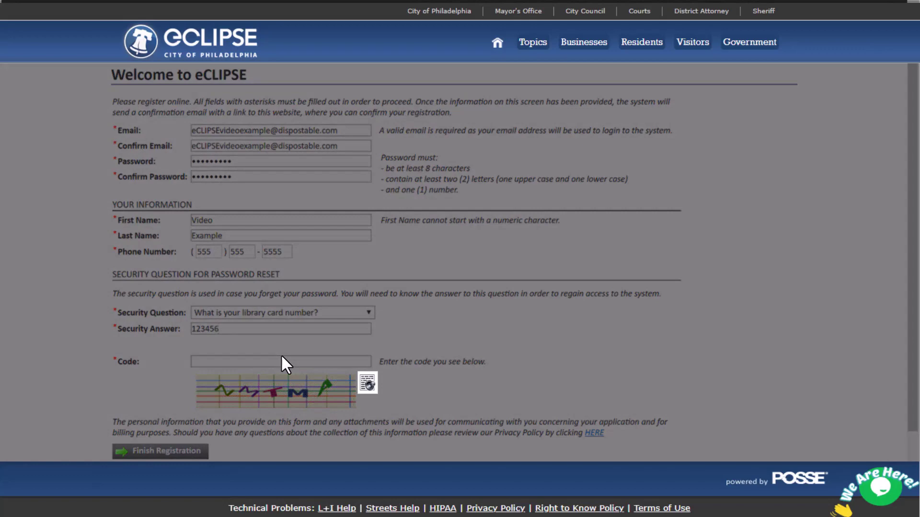
# Enter the code, fix the missing Last Name, re-enter passwords and a new code, and resubmit.
pyautogui.click(282, 356)
pyautogui.write('NMTMA')
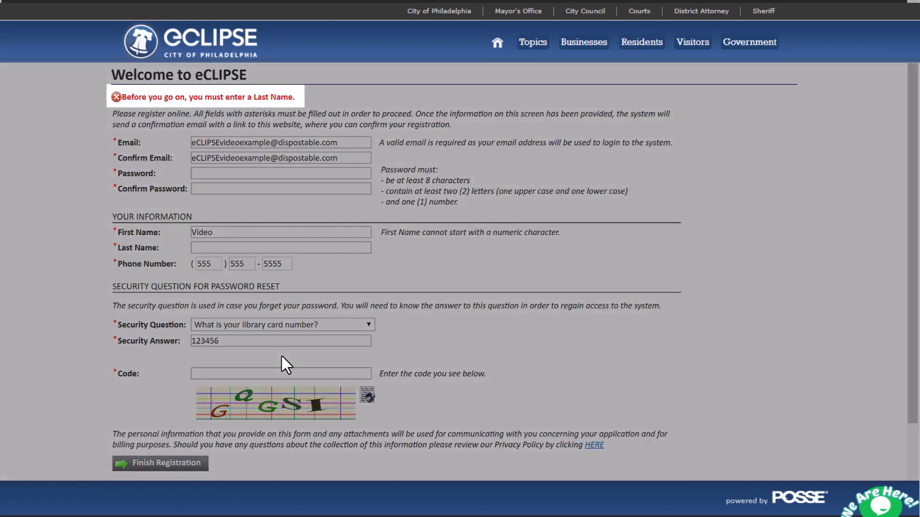
pyautogui.write('Example')
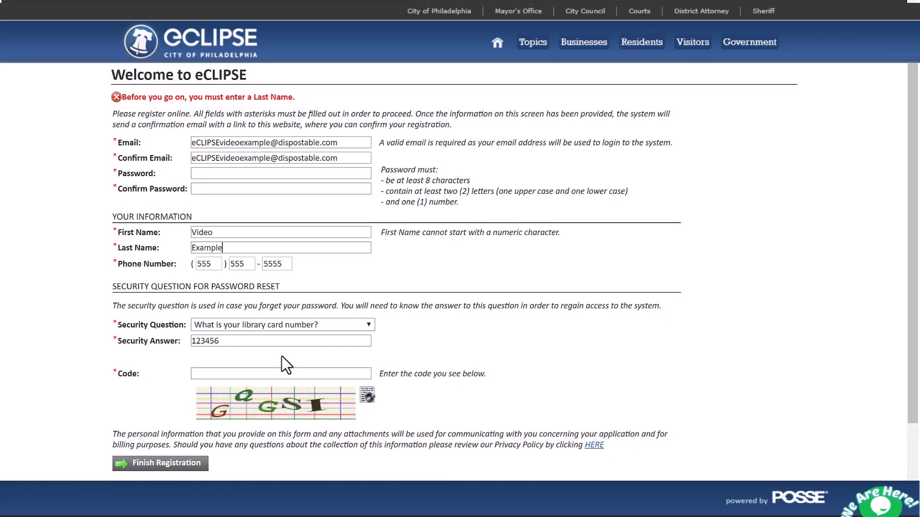
pyautogui.hotkey('shift', 'Tab')
pyautogui.hotkey('shift', 'Tab')
pyautogui.hotkey('shift', 'Tab')
pyautogui.write('G')
pyautogui.write('QGSI')
pyautogui.press('Return')
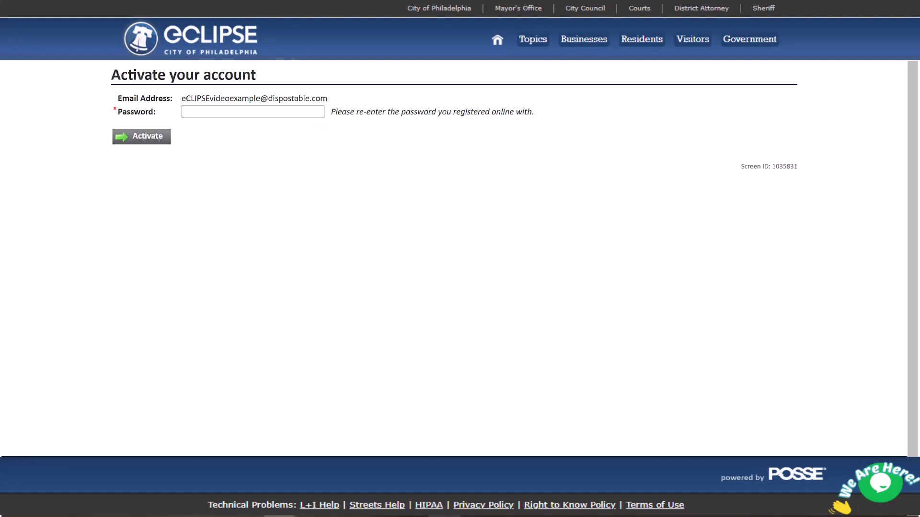
pyautogui.write('•••••••••')
# Submit the registration password on the activation page to activate the account.
pyautogui.press('Return')
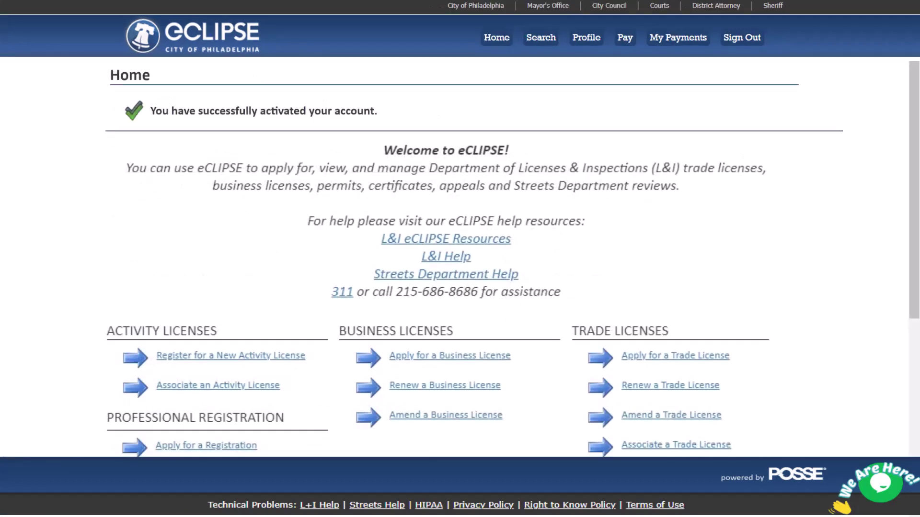